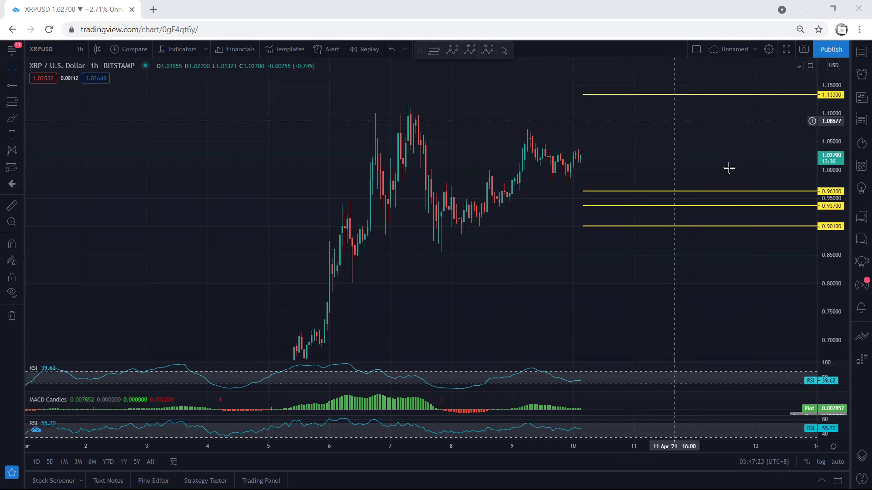
- Annotate the pullback from the 9 April high with freehand strokes and a circle around the recent candles, and clear the markings
left_click_drag(839, 283, 839, 275)
left_click_drag(682, 274, 640, 289)
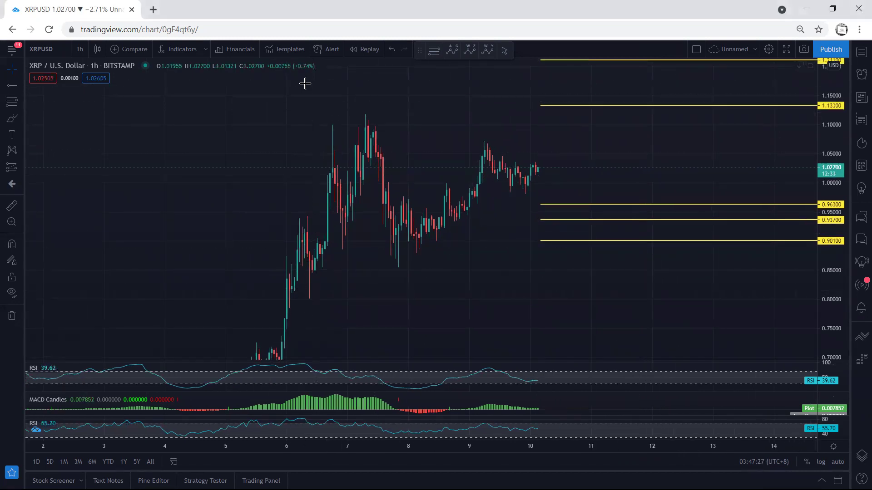
left_click_drag(483, 146, 513, 182)
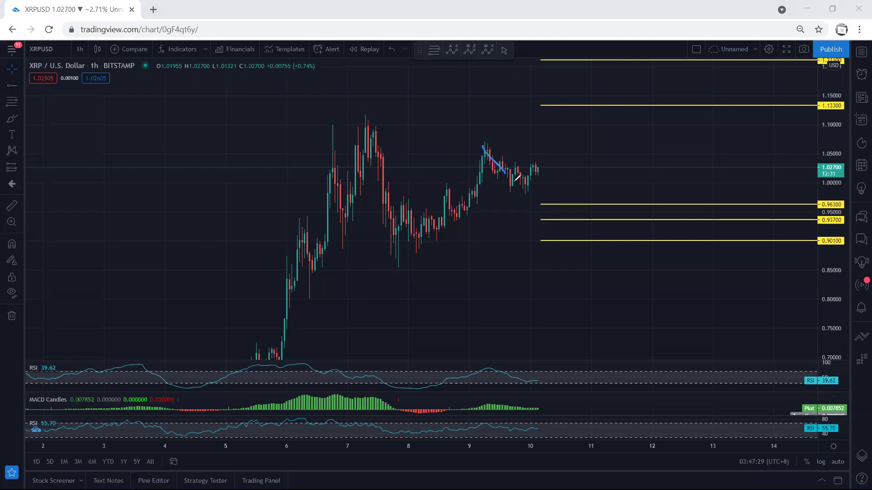
left_click_drag(485, 149, 519, 178)
left_click(555, 65)
mouse_move(490, 145)
left_mouse_down()
mouse_move(555, 167)
mouse_move(497, 178)
mouse_move(489, 148)
left_mouse_up()
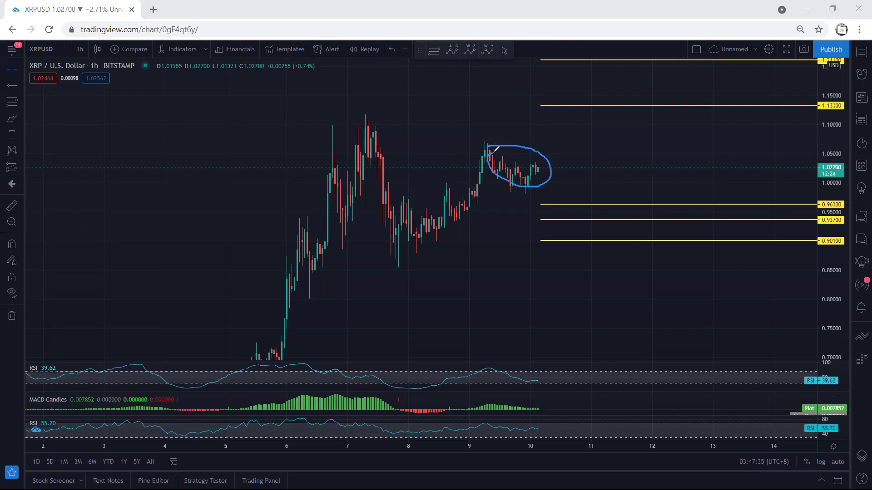
key("ctrl+z")
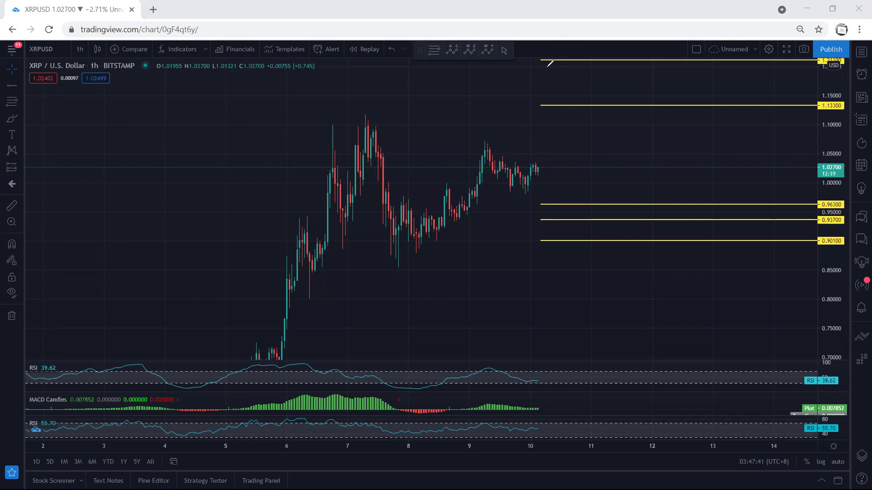
- Mark the 7 April high with a short freehand line, sketch a decline past the latest candles, and clear both
left_click_drag(361, 114, 370, 113)
left_click(277, 60)
left_click_drag(408, 106, 404, 119)
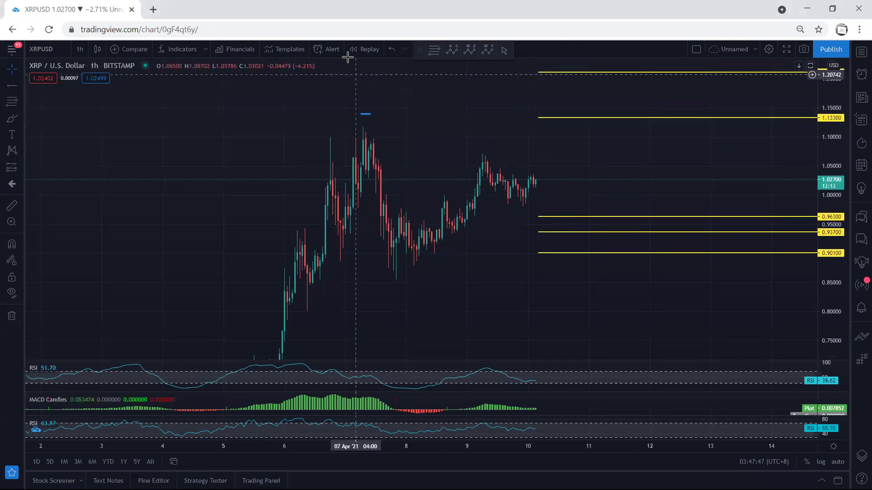
left_click_drag(493, 175, 574, 227)
key("ctrl+z")
- Sketch a rise-and-fall path bounded by lines at the 9 April high and the recent low, and clear the drawing
mouse_move(518, 197)
left_mouse_down()
mouse_move(558, 150)
mouse_move(576, 208)
left_mouse_up()
left_click_drag(490, 152, 545, 153)
left_click_drag(529, 200, 577, 203)
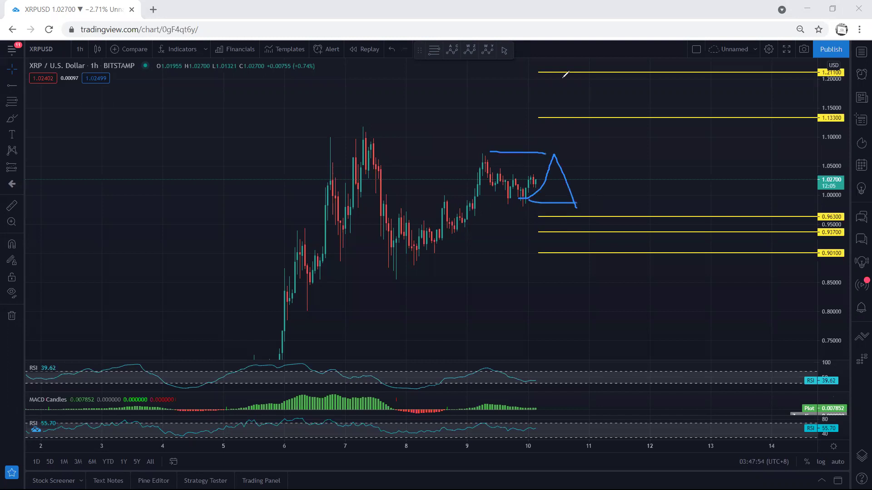
key("ctrl+z")
- Circle the latest candles and sketch possible upward and downward moves from them, clearing each annotation
left_click_drag(525, 182, 536, 179)
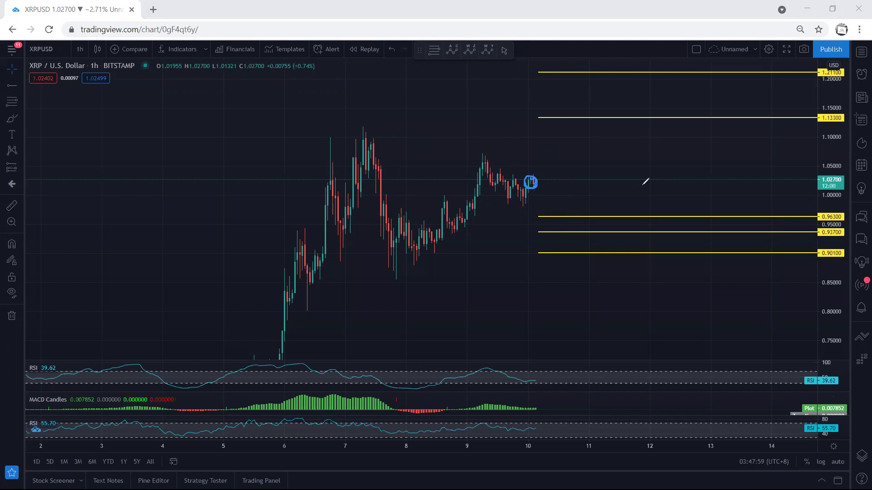
key("ctrl+z")
left_click_drag(524, 199, 551, 138)
key("ctrl+z")
mouse_move(482, 155)
left_mouse_down()
mouse_move(499, 181)
mouse_move(545, 207)
left_mouse_up()
key("ctrl+z")
- Annotate the 0.96300, 0.93700 and 0.90100 support levels with circles, an underline beneath earlier lows and a decline path, and clear the annotations
mouse_move(810, 216)
left_mouse_down()
mouse_move(827, 224)
mouse_move(830, 206)
mouse_move(818, 227)
mouse_move(834, 238)
mouse_move(840, 219)
mouse_move(819, 220)
mouse_move(818, 230)
left_mouse_up()
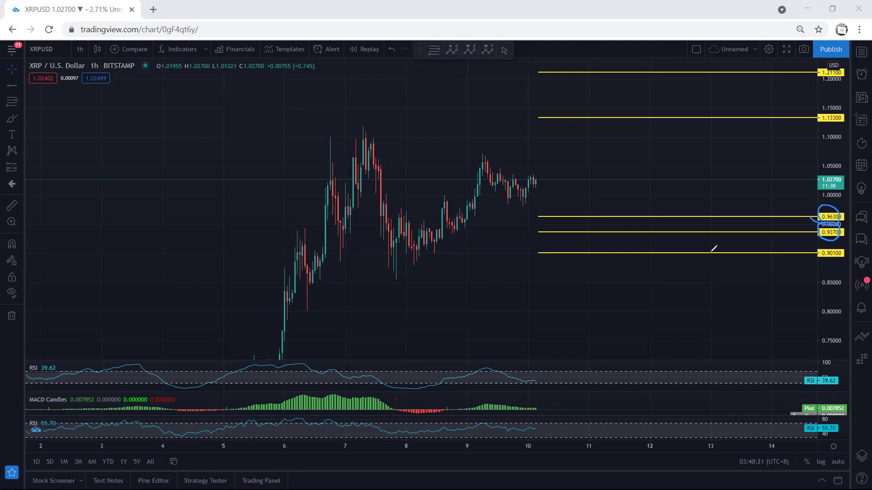
mouse_move(386, 256)
left_mouse_down()
mouse_move(442, 256)
mouse_move(406, 253)
left_mouse_up()
mouse_move(816, 253)
left_mouse_down()
mouse_move(821, 262)
mouse_move(832, 244)
mouse_move(816, 251)
left_mouse_up()
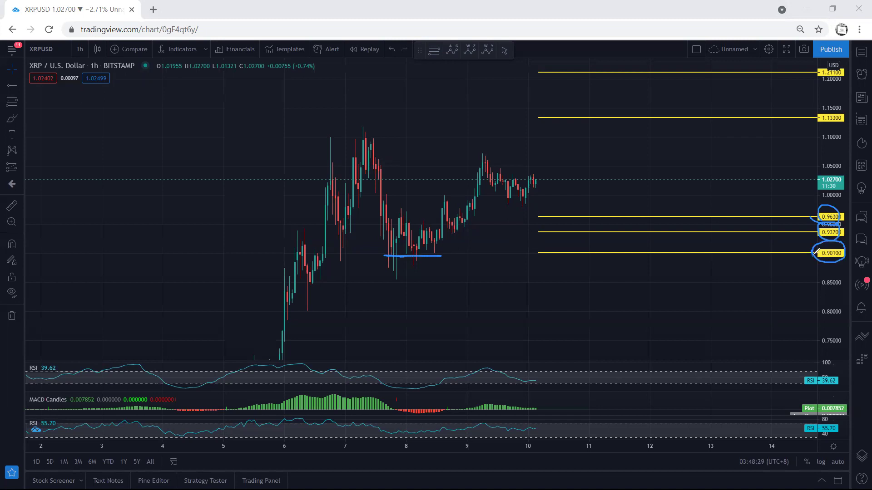
mouse_move(483, 161)
left_mouse_down()
mouse_move(558, 209)
mouse_move(560, 222)
left_mouse_up()
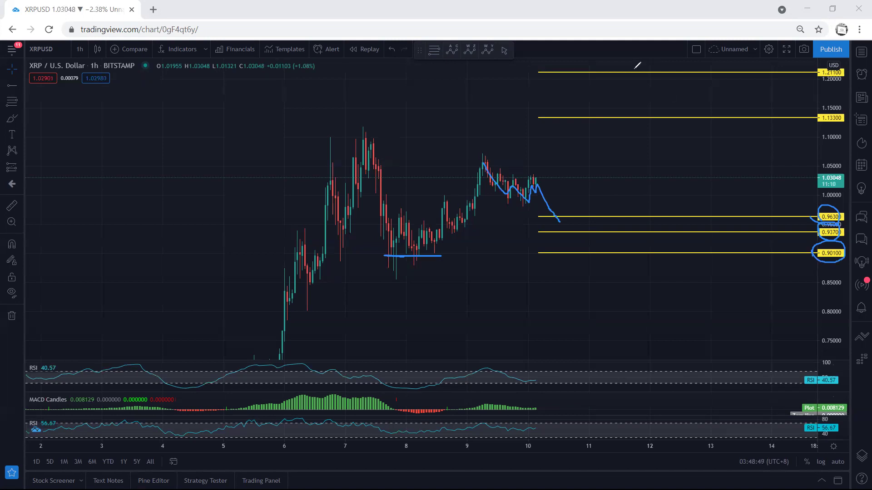
key("e")
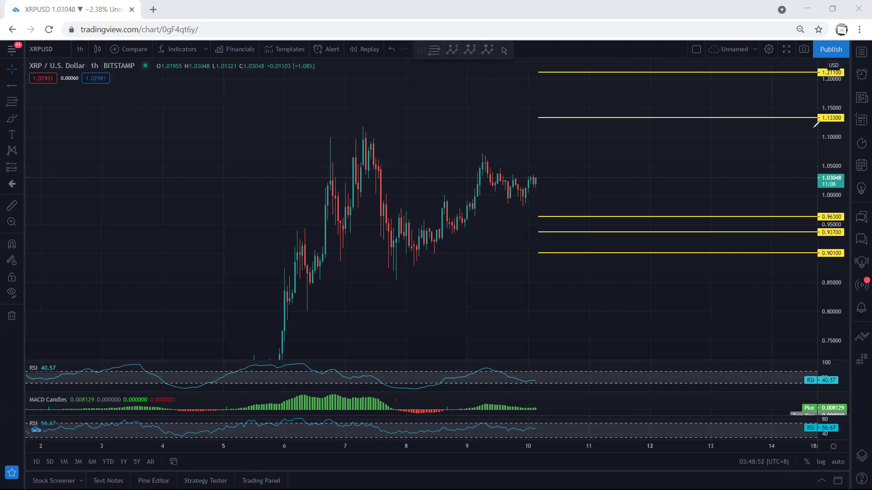
- Annotate the 1.13300 and 1.21100 resistance levels with circles, an arrow and a mark at the 7 April high, and clear the annotations
mouse_move(825, 128)
left_mouse_down()
mouse_move(844, 119)
mouse_move(817, 103)
mouse_move(815, 121)
left_mouse_up()
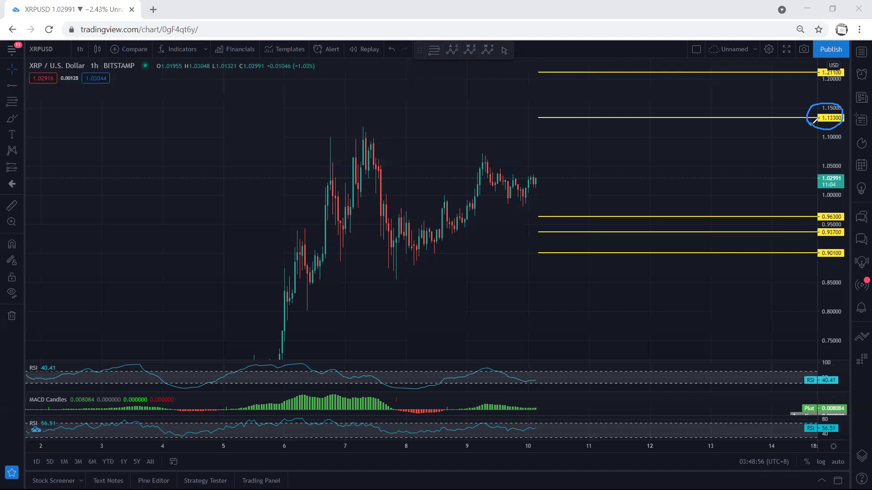
left_click_drag(357, 127, 363, 127)
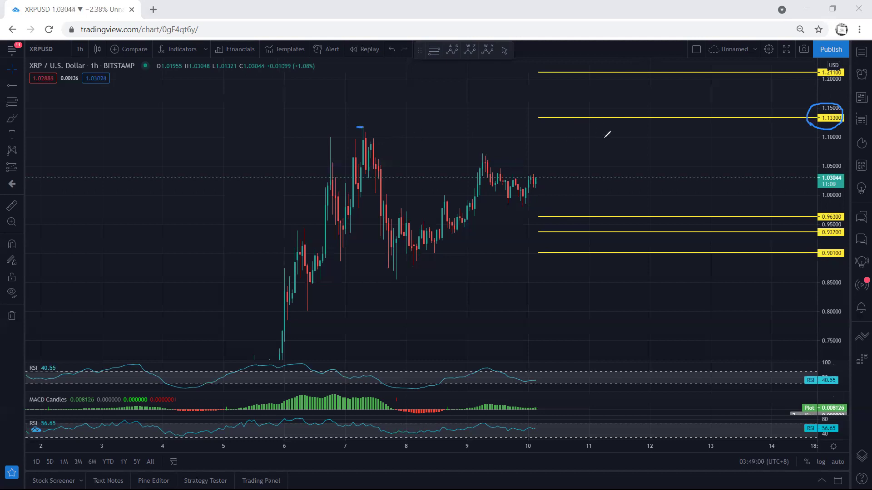
left_click_drag(484, 96, 535, 117)
mouse_move(793, 75)
left_mouse_down()
mouse_move(840, 56)
mouse_move(812, 64)
mouse_move(813, 72)
left_mouse_up()
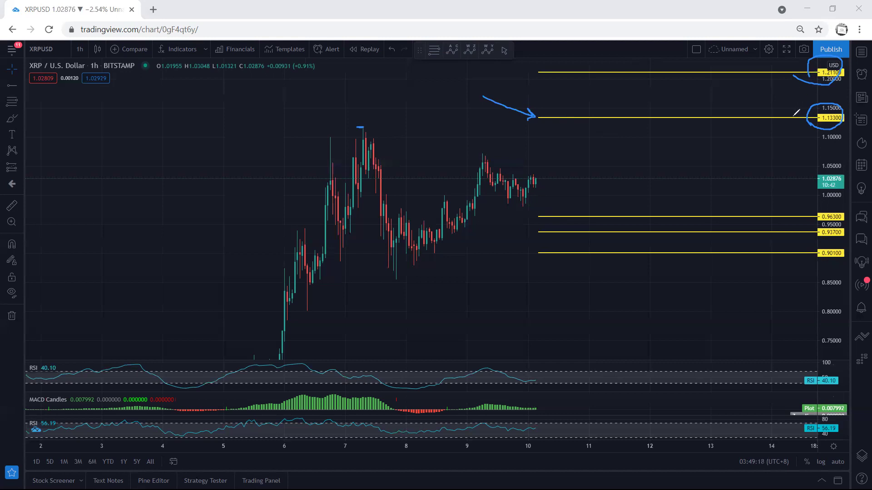
mouse_move(539, 173)
left_mouse_down()
mouse_move(568, 138)
mouse_move(547, 73)
mouse_move(523, 111)
mouse_move(532, 169)
mouse_move(543, 169)
left_mouse_up()
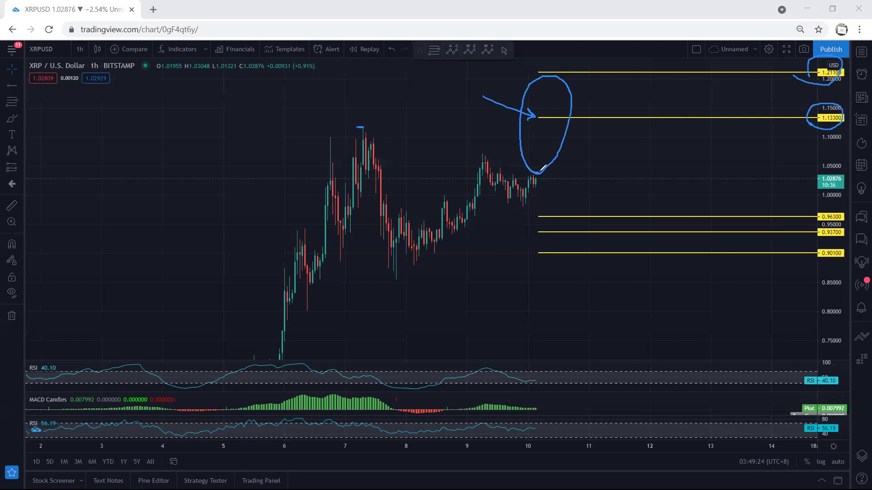
left_click(546, 58)
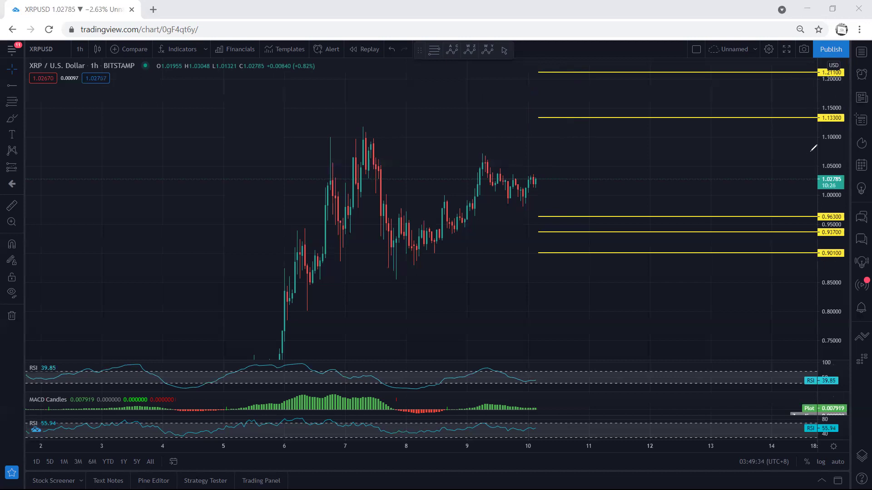
mouse_move(821, 101)
left_mouse_down()
mouse_move(815, 129)
mouse_move(841, 99)
mouse_move(809, 128)
left_mouse_up()
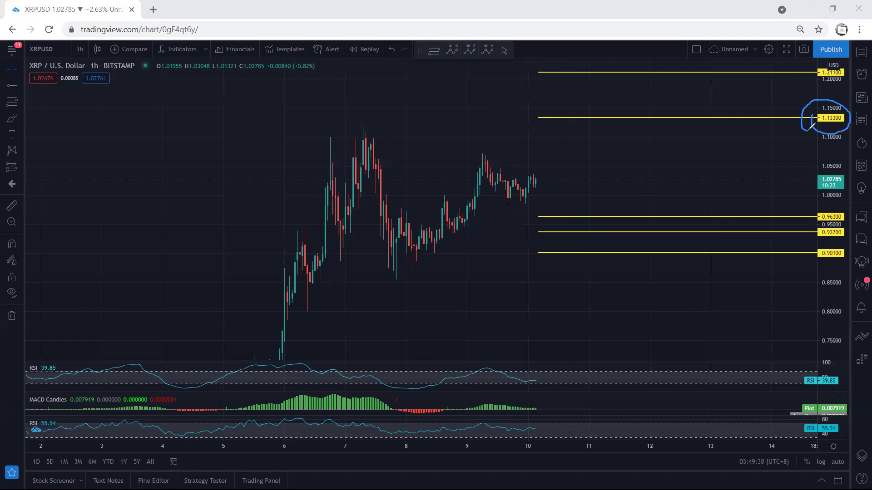
key("Delete")
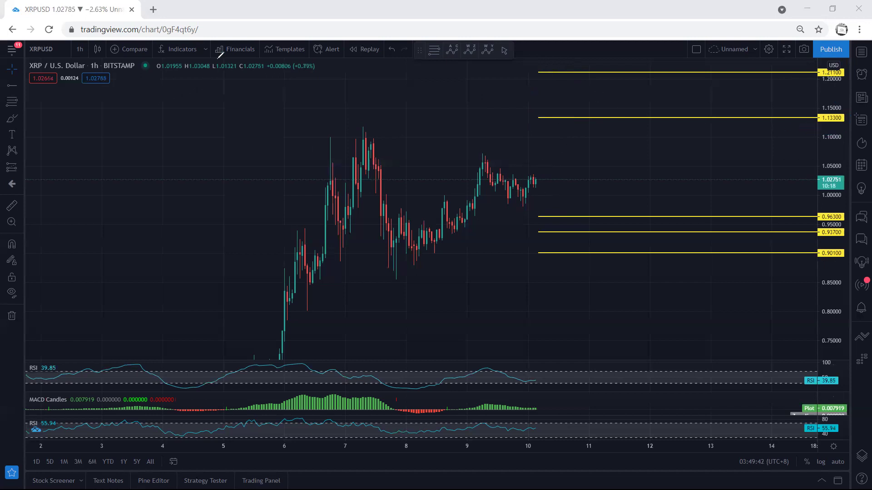
- Examine XRPUSD on the 1-day timeframe, circling the latest candles near the April peak and clearing the circle
left_click(78, 51)
left_click(89, 275)
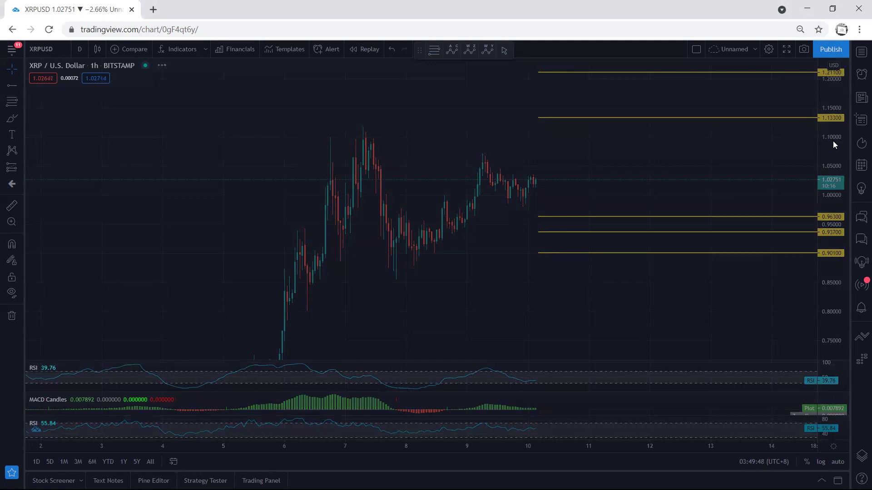
left_click_drag(660, 183, 662, 183)
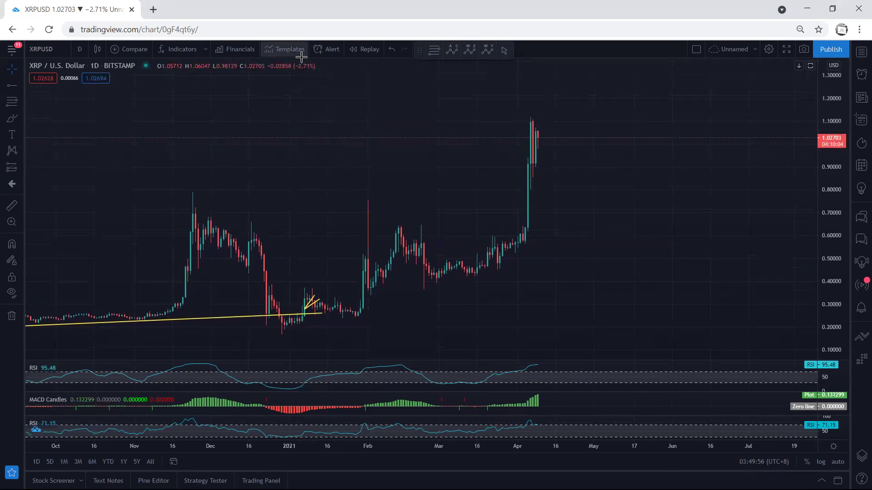
mouse_move(532, 120)
left_mouse_down()
mouse_move(560, 140)
mouse_move(540, 142)
left_mouse_up()
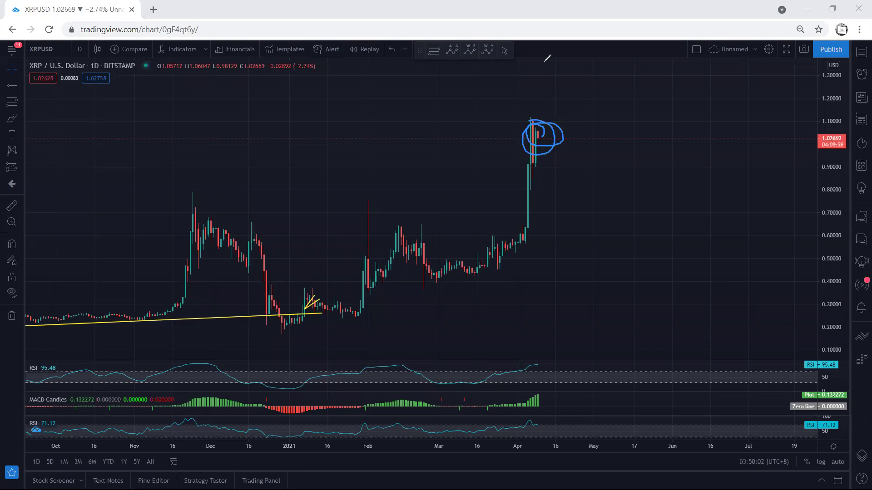
key("ctrl+z")
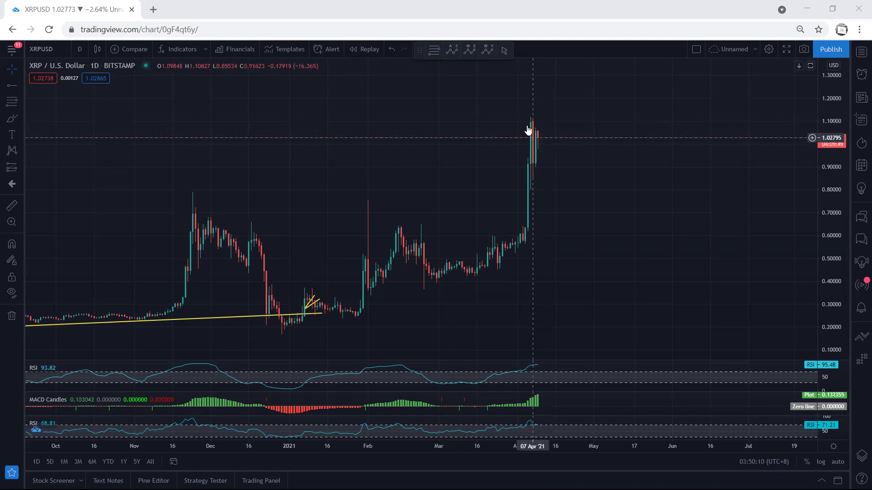
- Switch the chart to the 4-hour timeframe with the latest candles and yellow price levels in view
left_click(81, 47)
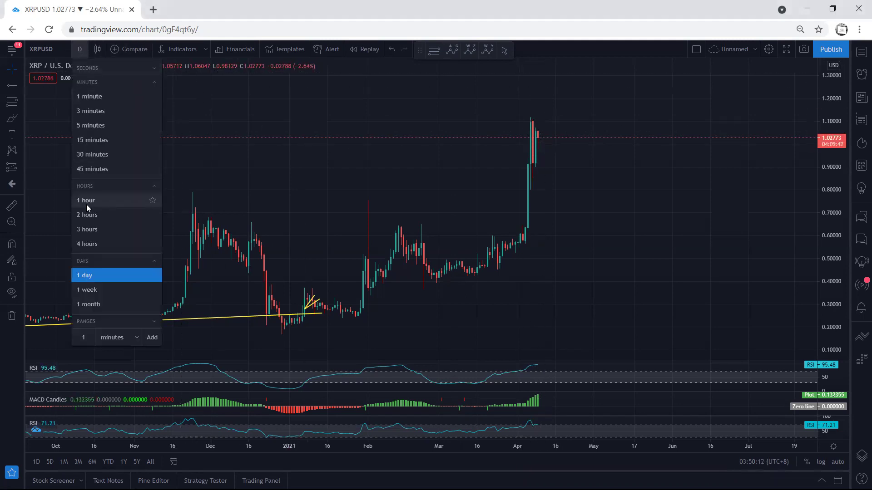
left_click(90, 242)
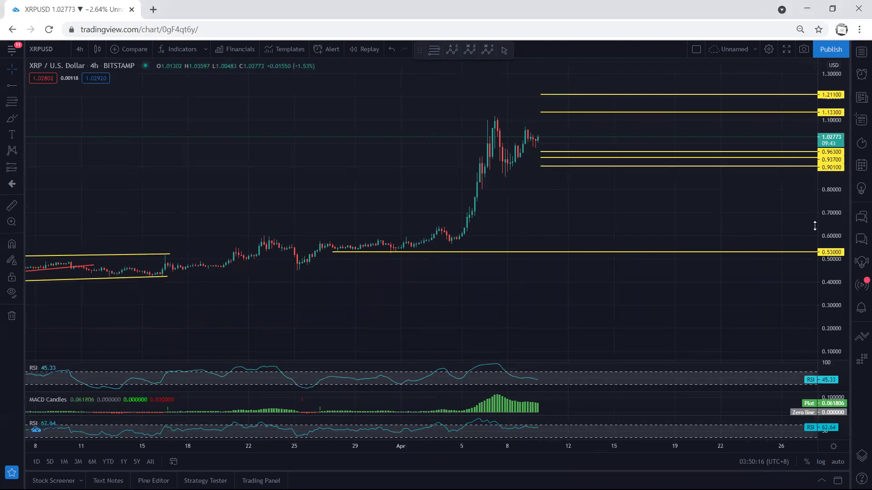
scroll(647, 214, "up", 1)
left_click_drag(601, 222, 596, 246)
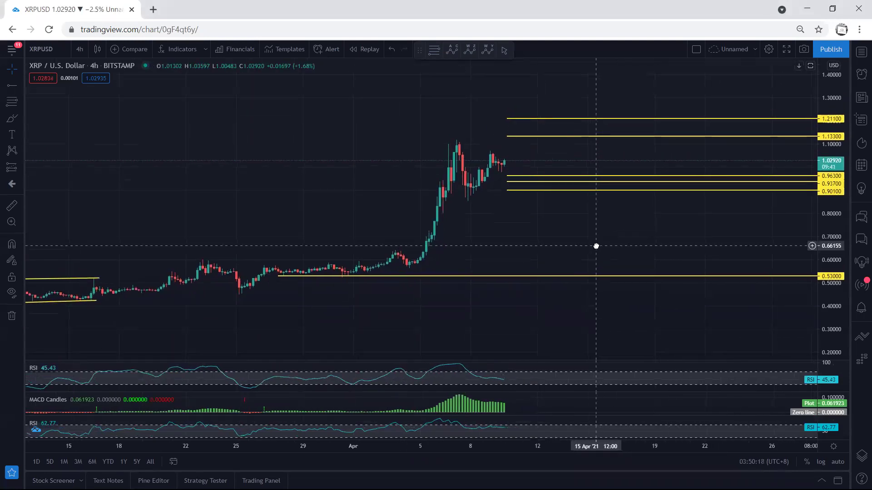
- Sketch a falling arrow from the recent 4-hour high with lines along the April high and low, and clear the drawing
mouse_move(489, 155)
left_mouse_down()
mouse_move(514, 169)
mouse_move(498, 159)
mouse_move(520, 202)
left_mouse_up()
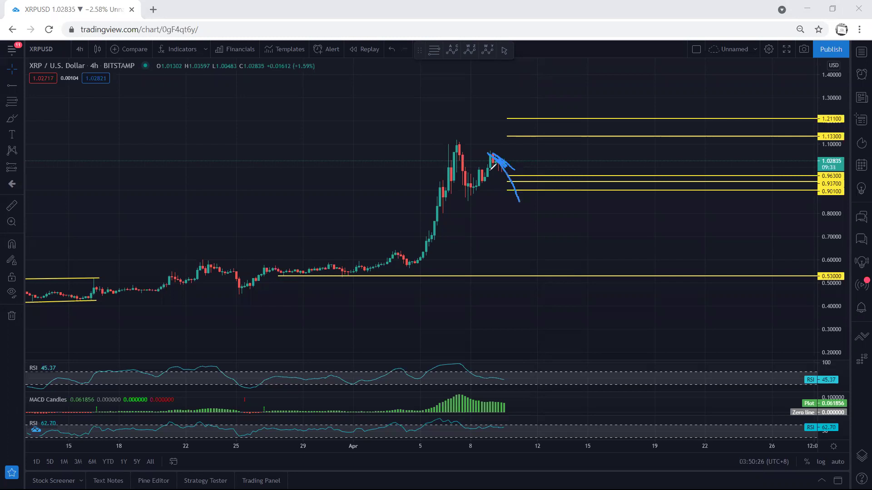
left_click_drag(457, 143, 489, 152)
left_click_drag(465, 199, 511, 205)
left_click(543, 69)
- Sketch a decline from the latest 4-hour candles and a rising arrow to the 1.13300 level, clearing each sketch
mouse_move(496, 160)
left_mouse_down()
mouse_move(516, 160)
mouse_move(533, 187)
left_mouse_up()
key("ctrl+z")
left_click_drag(503, 163, 522, 139)
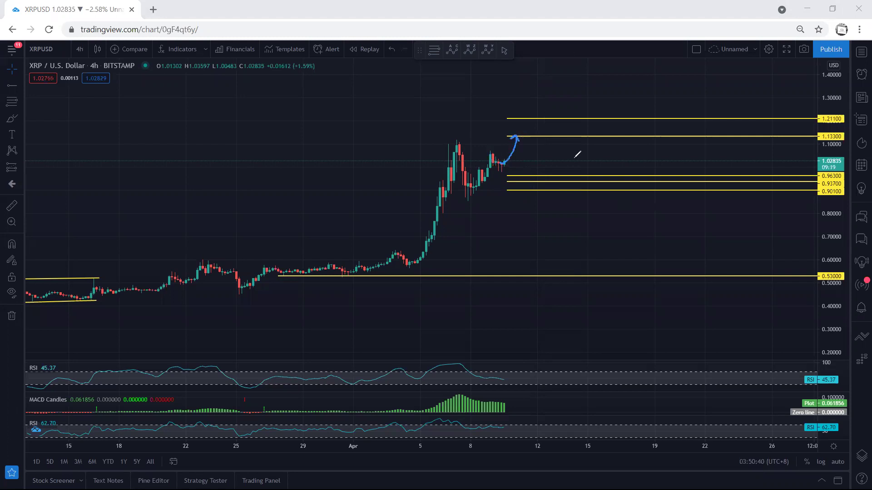
key("ctrl+z")
- Sketch a drop through the April range followed by a rally arrow above 1.21100, with range boundary lines, and clear the drawing
mouse_move(512, 150)
left_mouse_down()
mouse_move(518, 140)
mouse_move(536, 194)
left_mouse_up()
left_click_drag(461, 139, 512, 136)
mouse_move(464, 196)
left_mouse_down()
mouse_move(534, 199)
mouse_move(580, 78)
mouse_move(589, 101)
left_mouse_up()
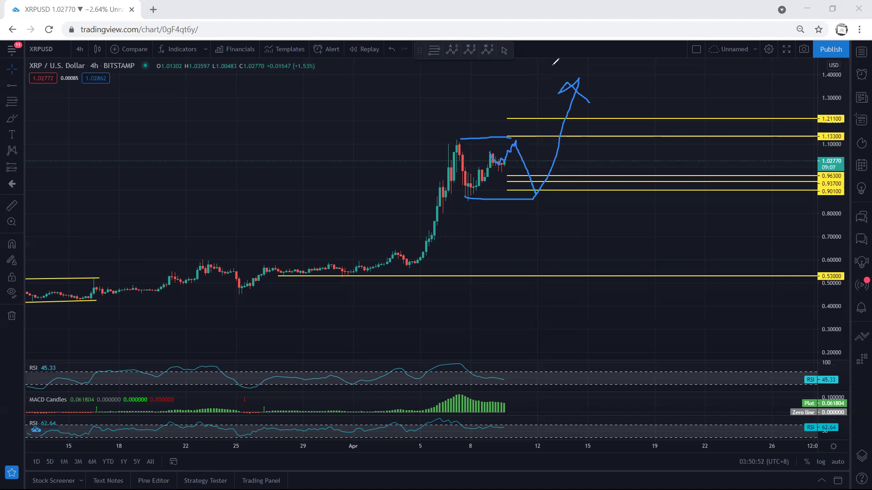
key("ctrl+shift+7")
- Switch the chart to the 1-hour timeframe and rescale it to show the April candles with all five price levels
left_click(80, 49)
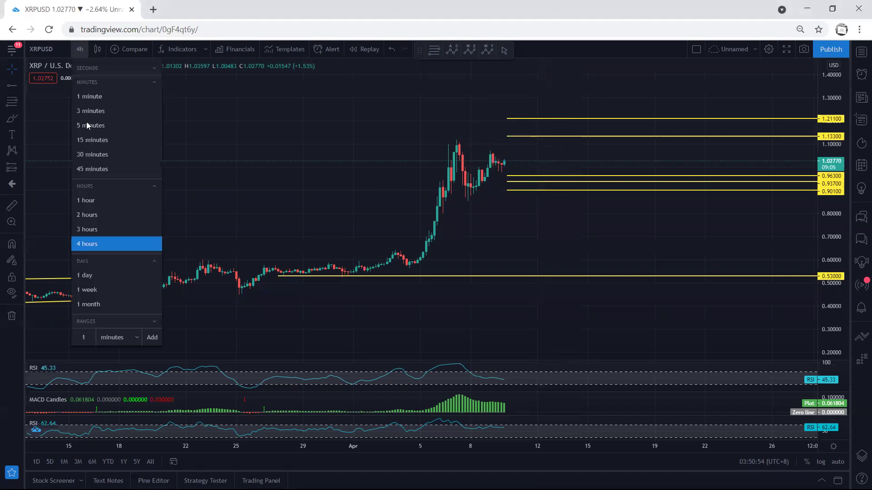
left_click(95, 200)
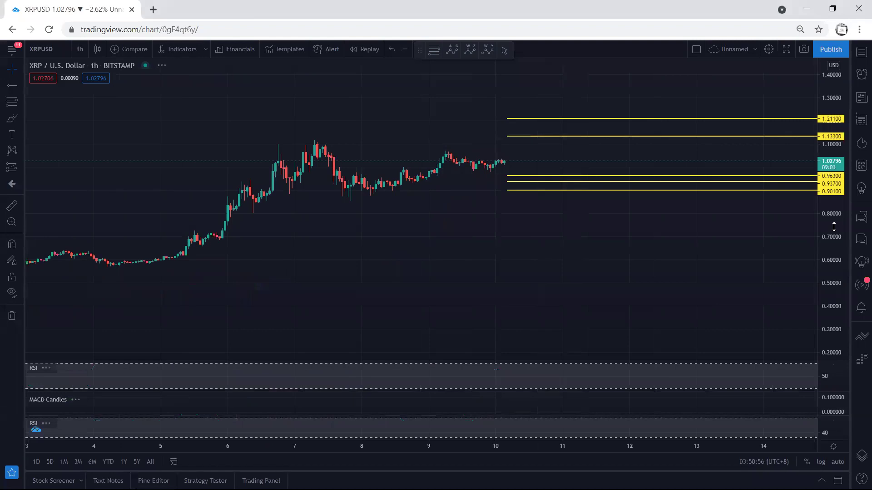
double_click(834, 230)
scroll(687, 244, "down", 1)
left_click_drag(833, 271, 833, 259)
left_click_drag(586, 243, 572, 311)
- Sketch a short bounce followed by a falling arrow past 0.96300, trace the latest 1-hour bounce, and clear both sketches
key("ctrl+shift+3")
mouse_move(508, 202)
left_mouse_down()
mouse_move(521, 189)
mouse_move(551, 219)
left_mouse_up()
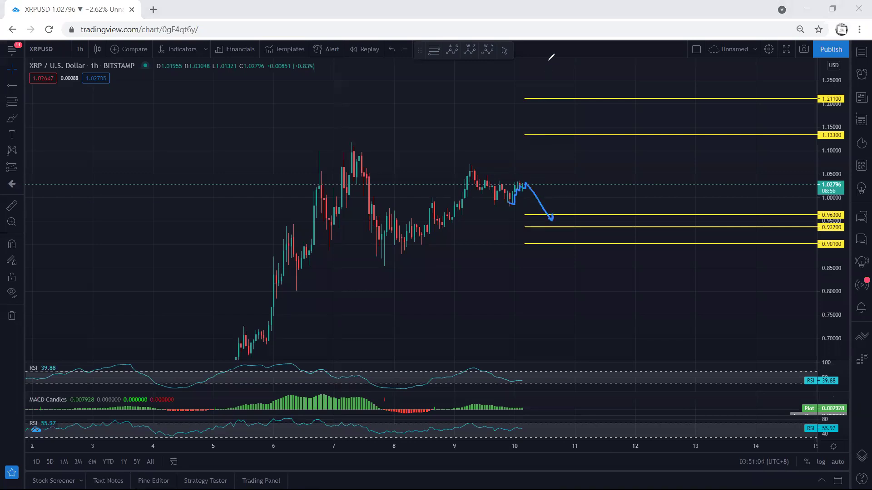
key("ctrl+z")
key("ctrl+z")
left_click_drag(514, 184, 520, 182)
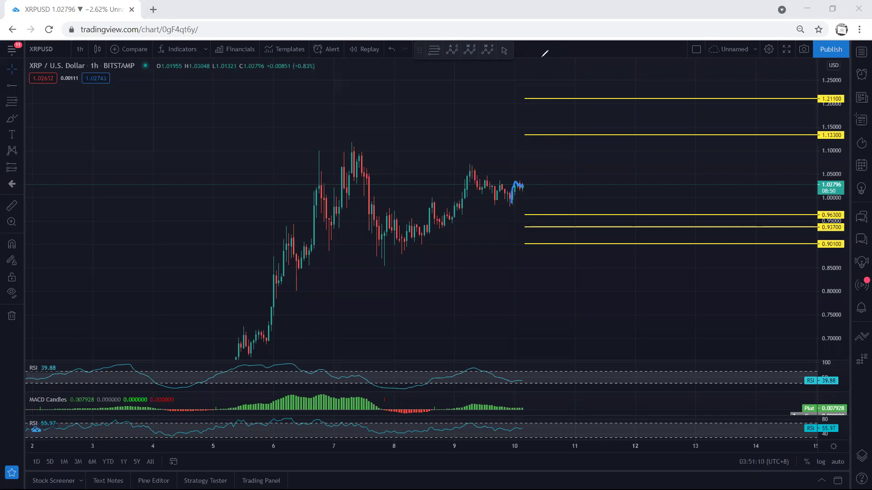
key("ctrl+z")
- Examine the recent candles on the 15-minute timeframe and return the chart to 1 hour
left_click(80, 49)
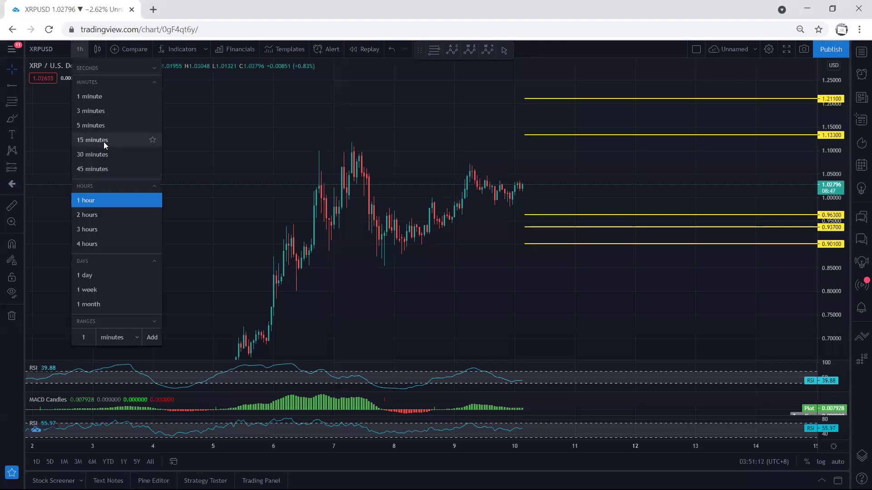
left_click(103, 143)
left_click_drag(830, 342, 829, 271)
left_click_drag(577, 217, 587, 279)
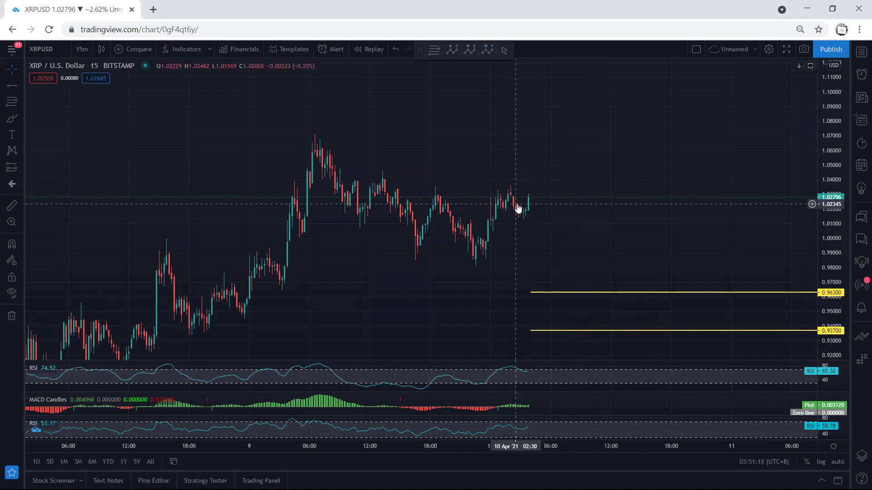
left_click(83, 50)
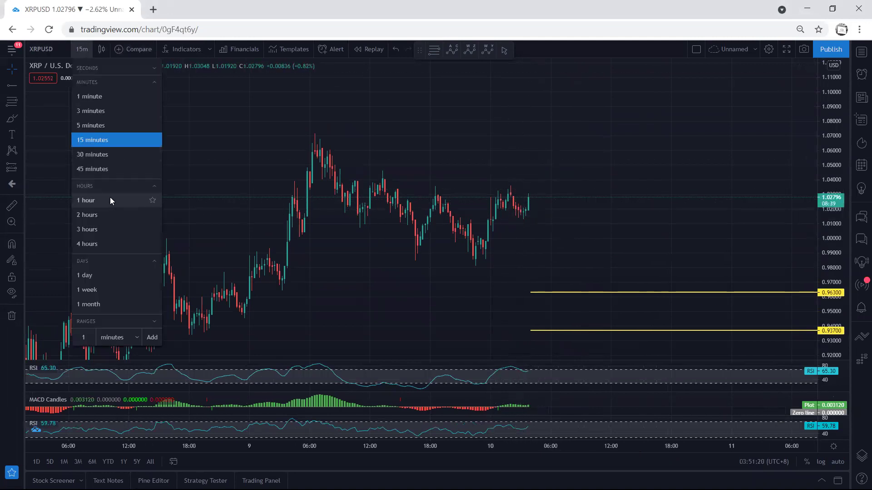
left_click(110, 197)
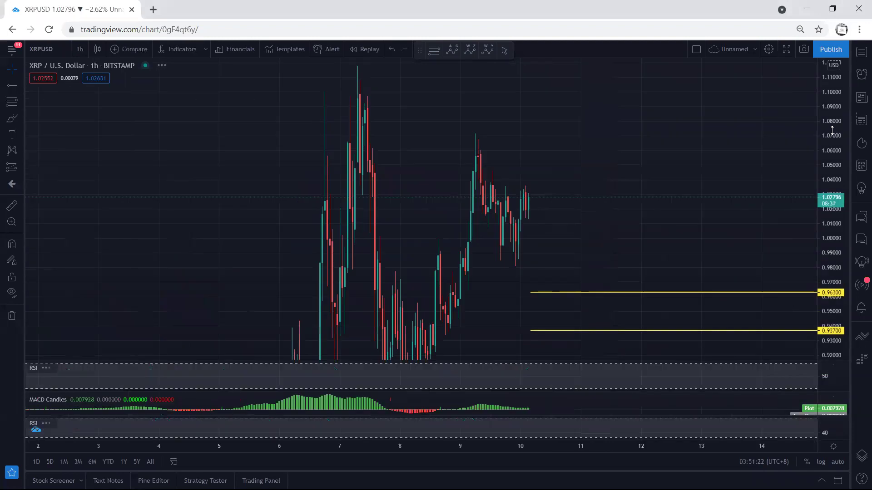